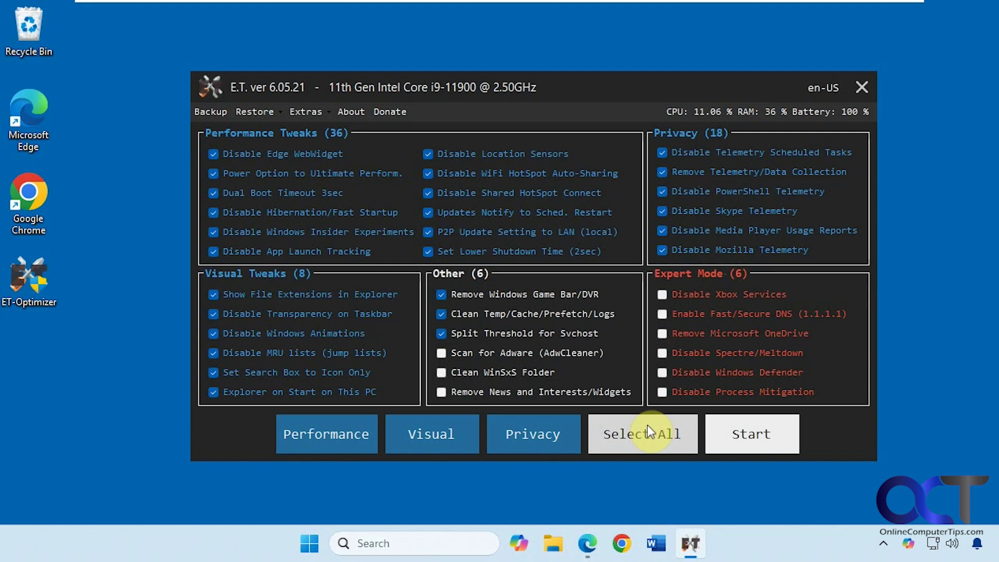
left_click(313, 430)
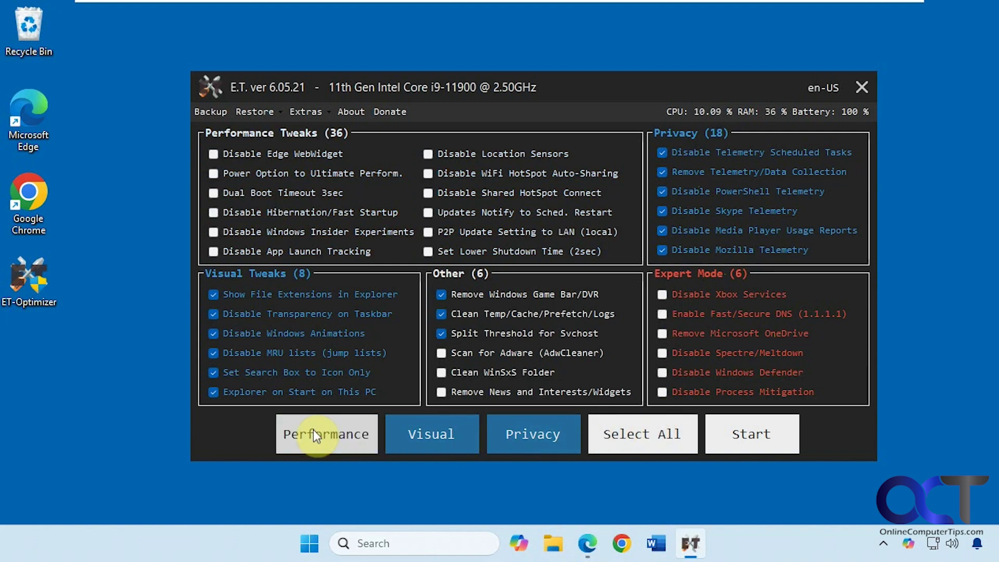
left_click(313, 429)
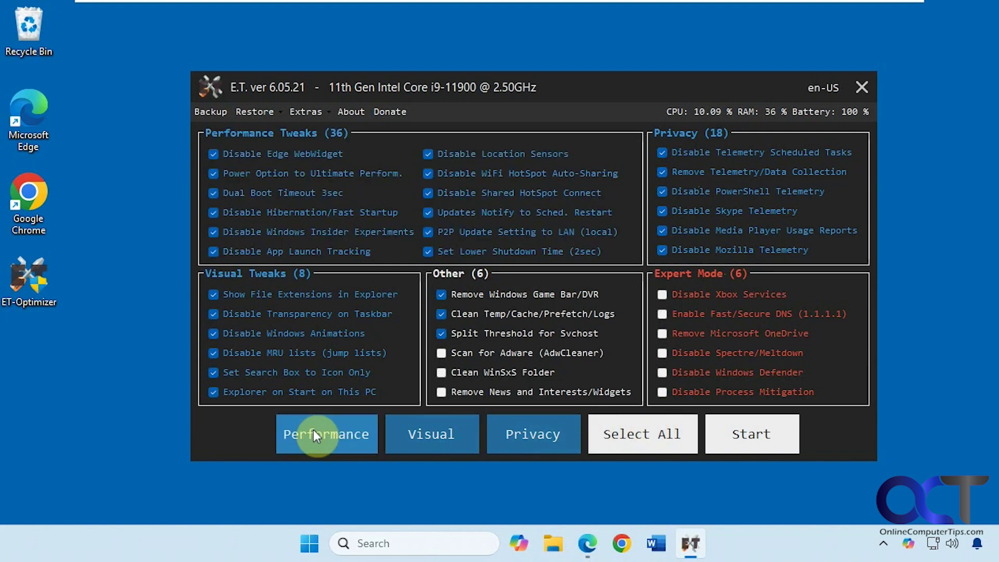
left_click(411, 430)
left_click(451, 429)
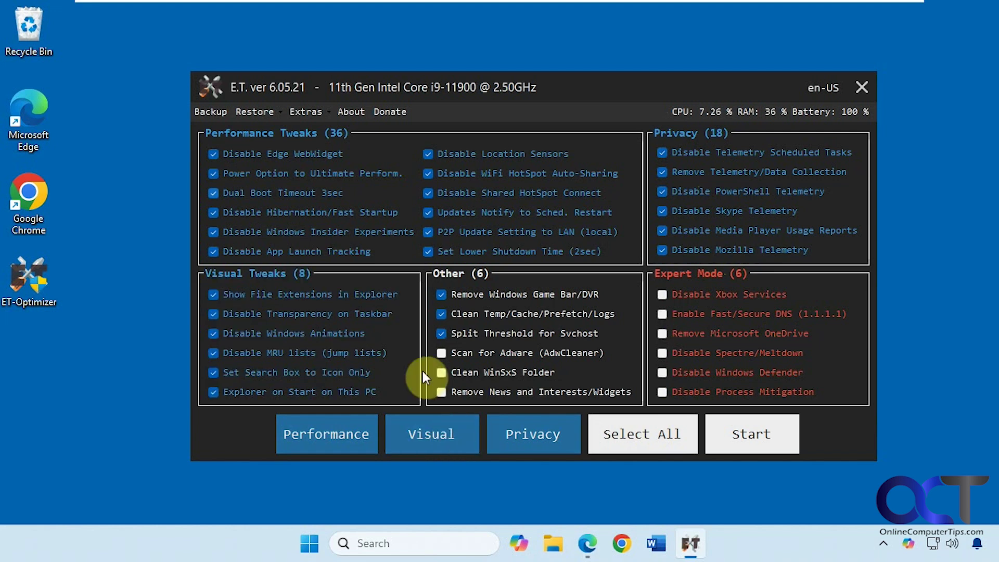
key("alt+F4")
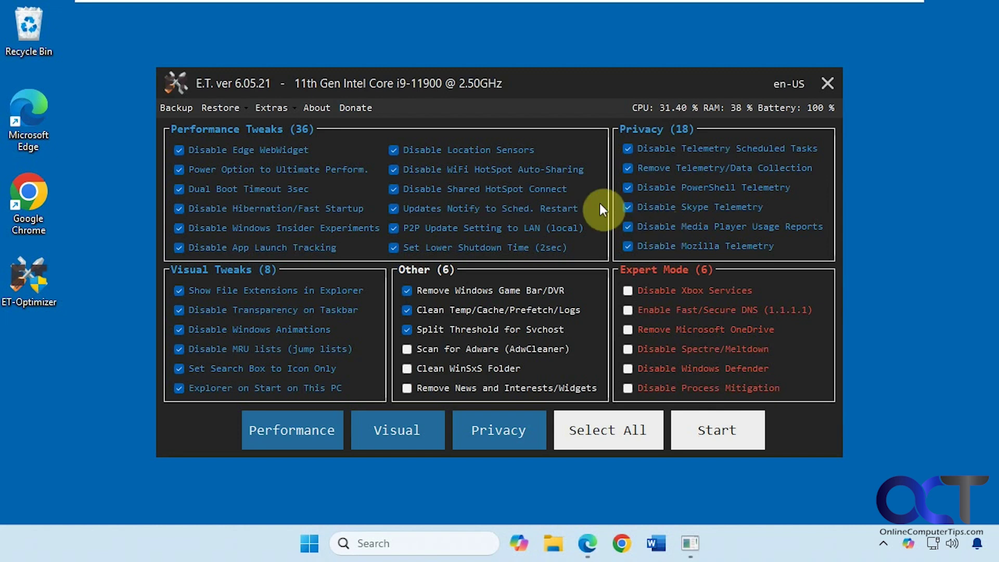
left_click(247, 108)
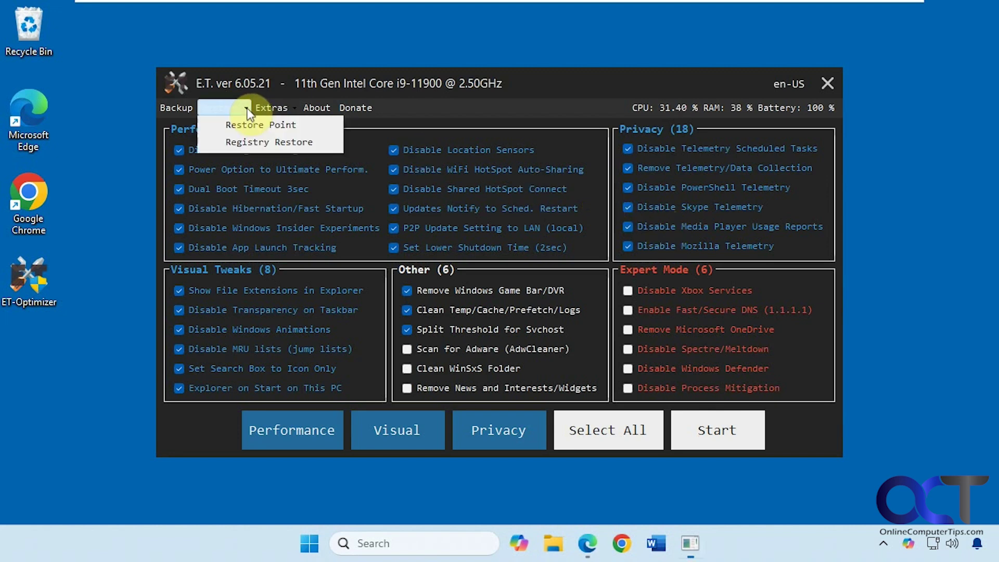
left_click(247, 124)
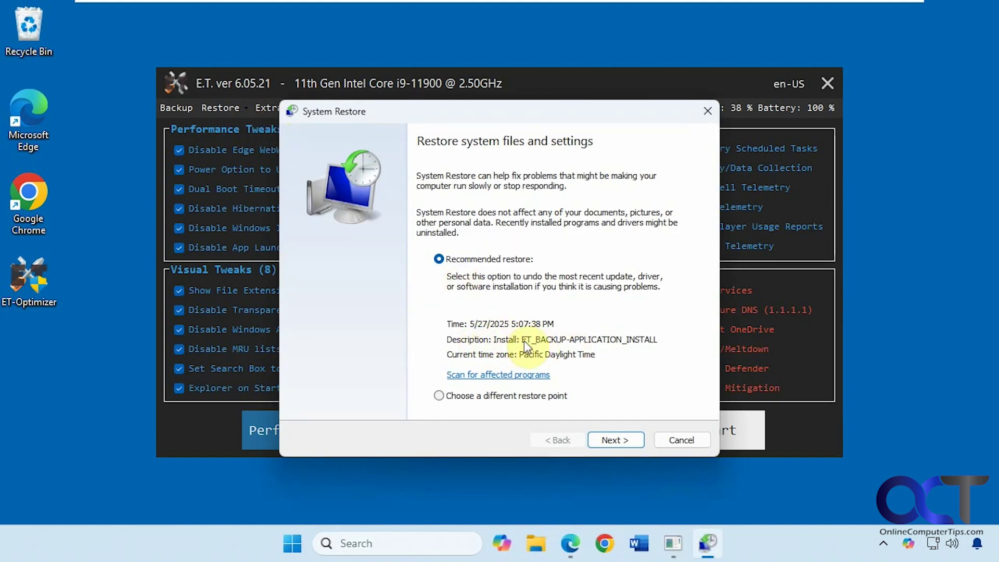
left_click(694, 442)
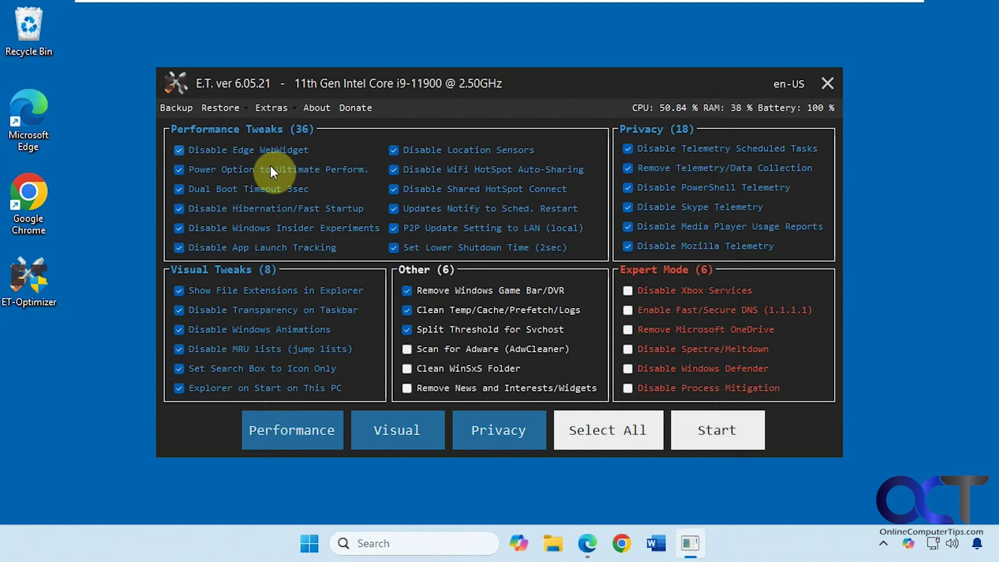
left_click(245, 110)
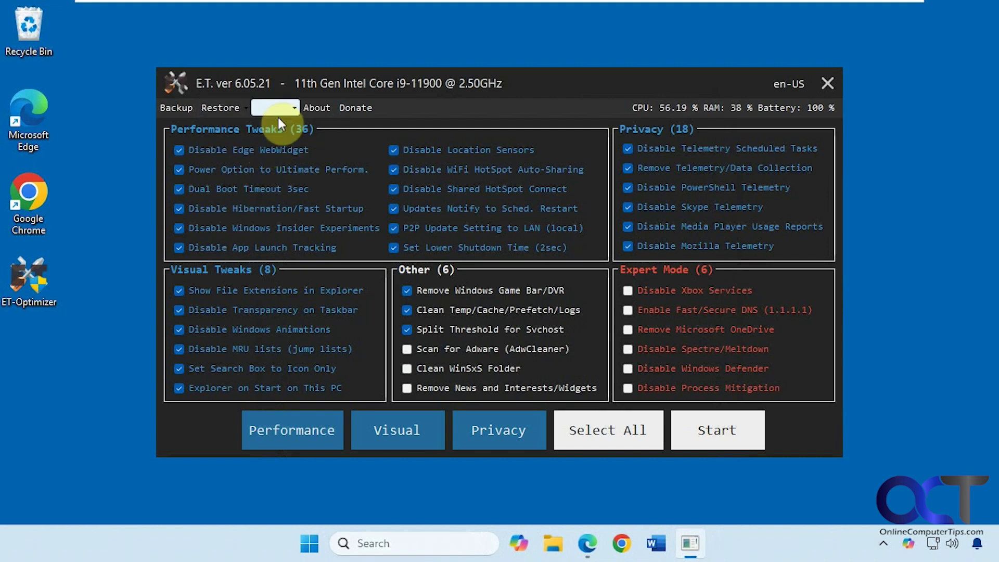
left_click(290, 106)
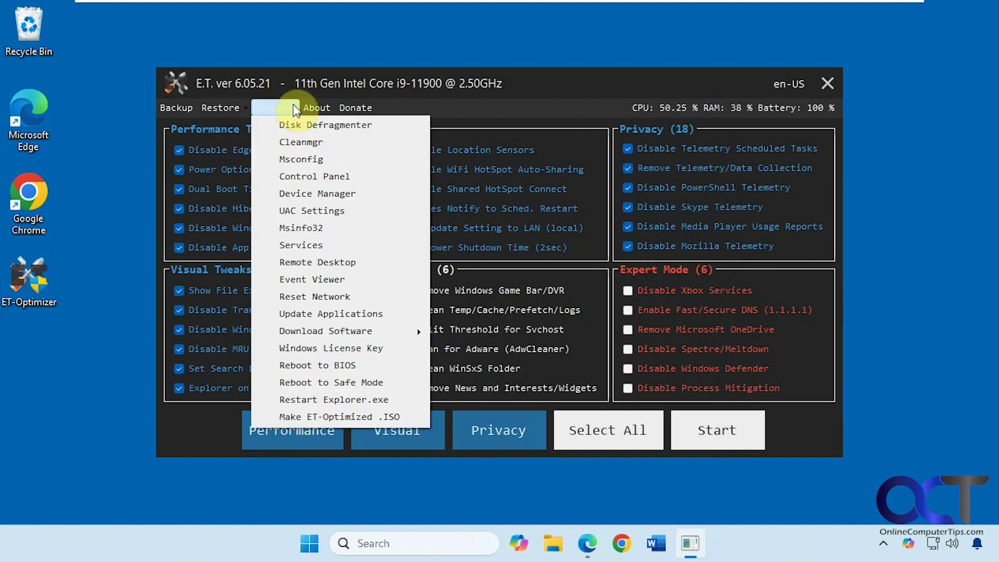
left_click(308, 193)
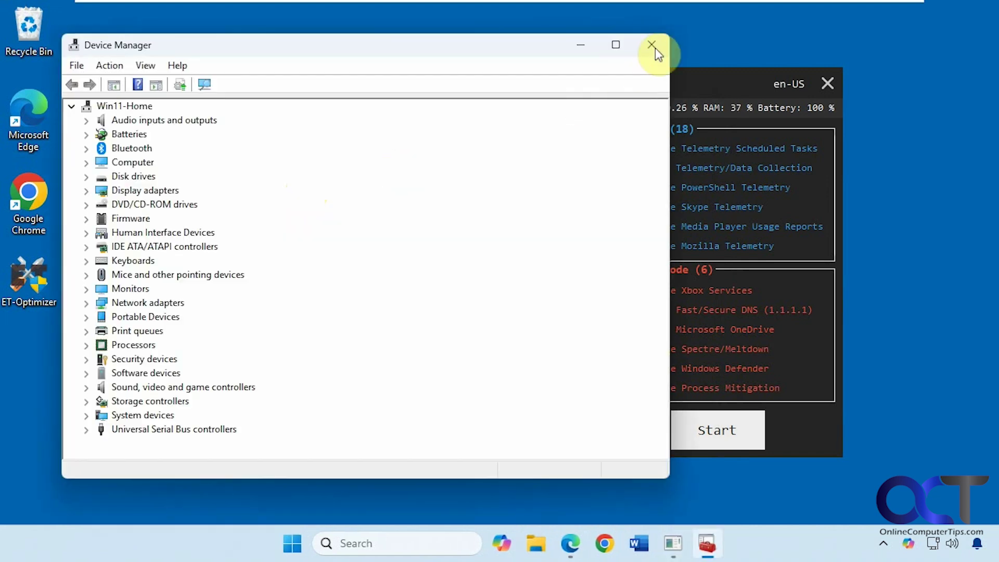
left_click(654, 48)
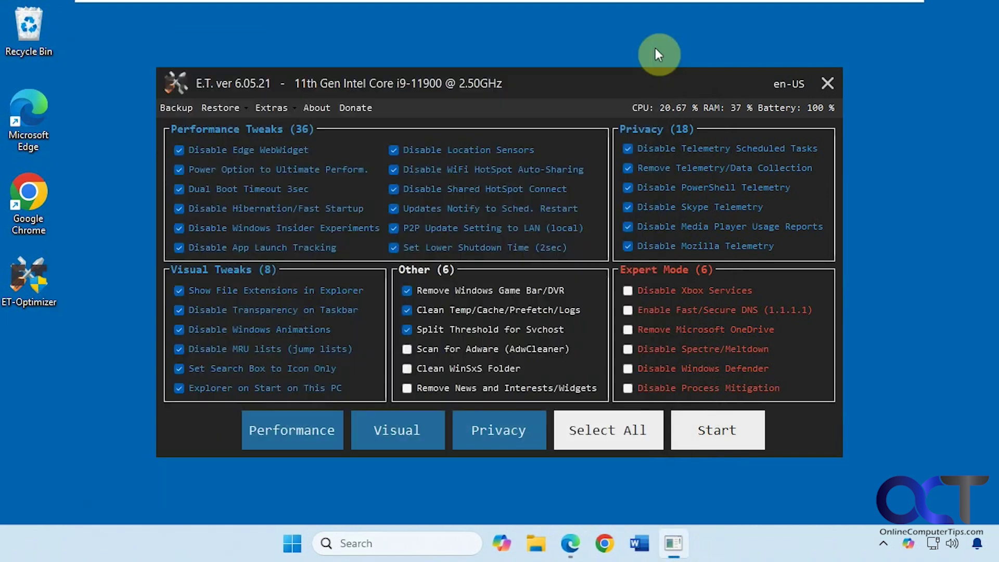
Run Make ET-Optimized .ISO from the Extras menu to generate the Copy_To_ISO desktop folder
left_click(291, 108)
mouse_move(308, 329)
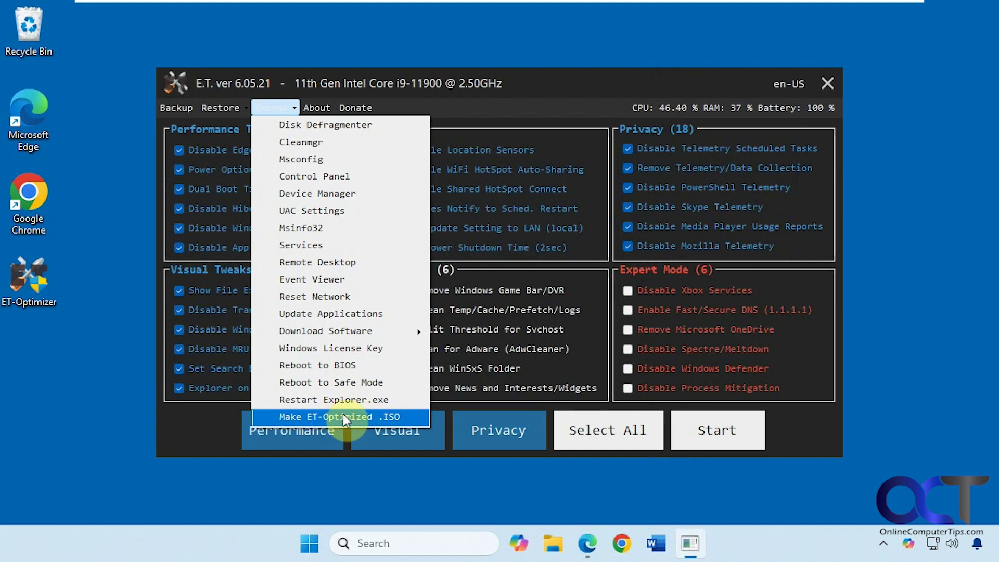
left_click(343, 413)
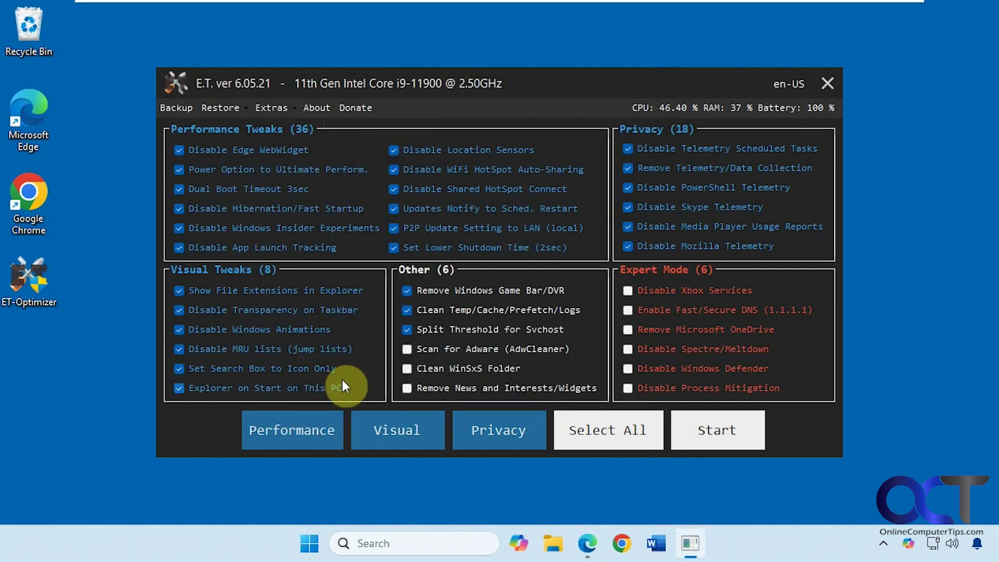
left_click(290, 108)
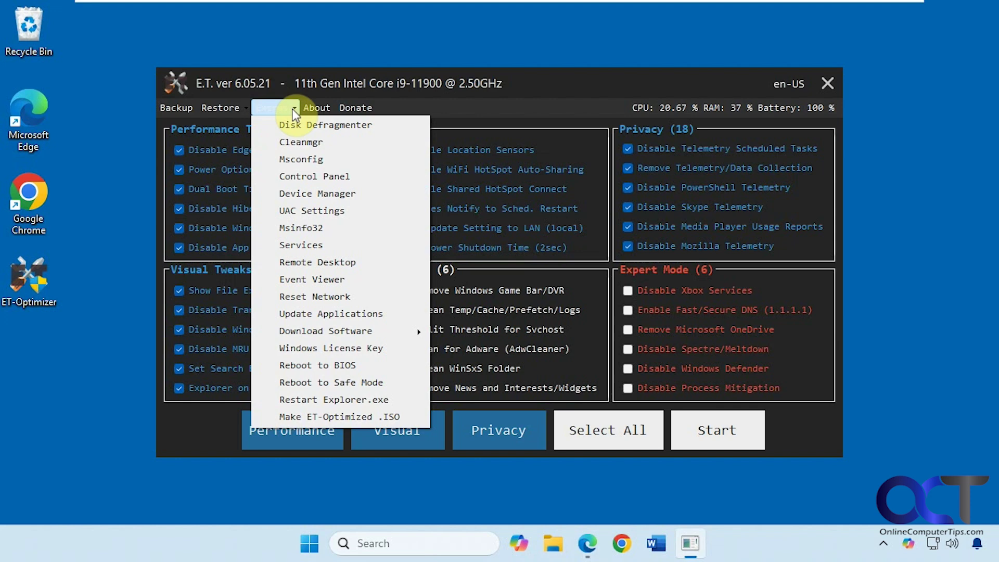
left_click(325, 413)
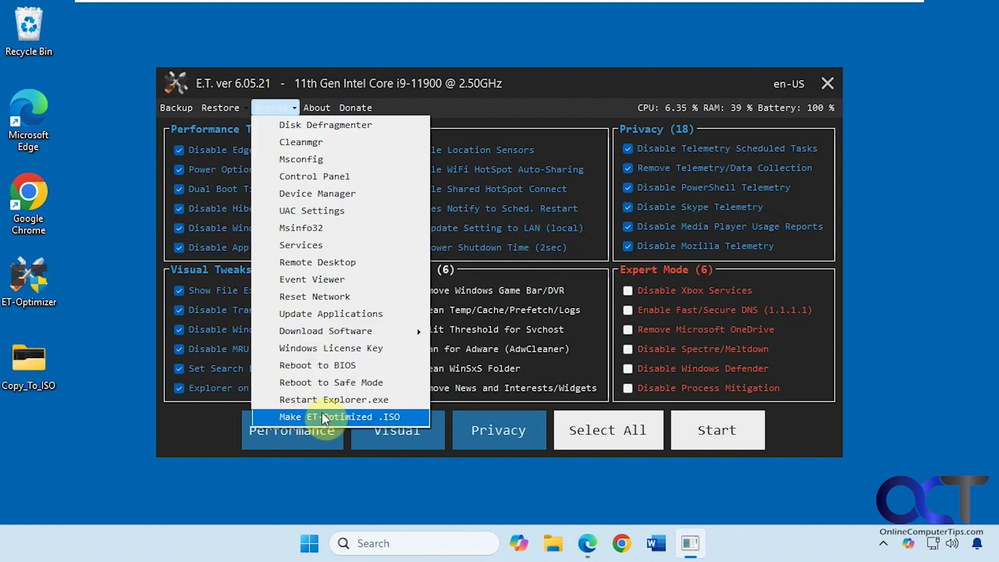
left_click(315, 416)
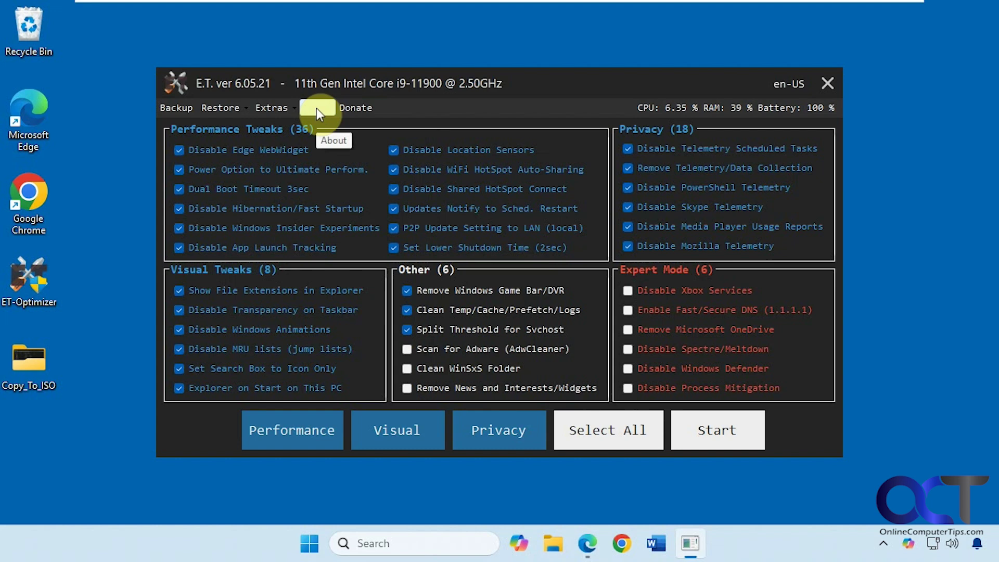
Read the readme's Performance and Privacy tweak descriptions in Edge, then minimize the browser
left_click(587, 543)
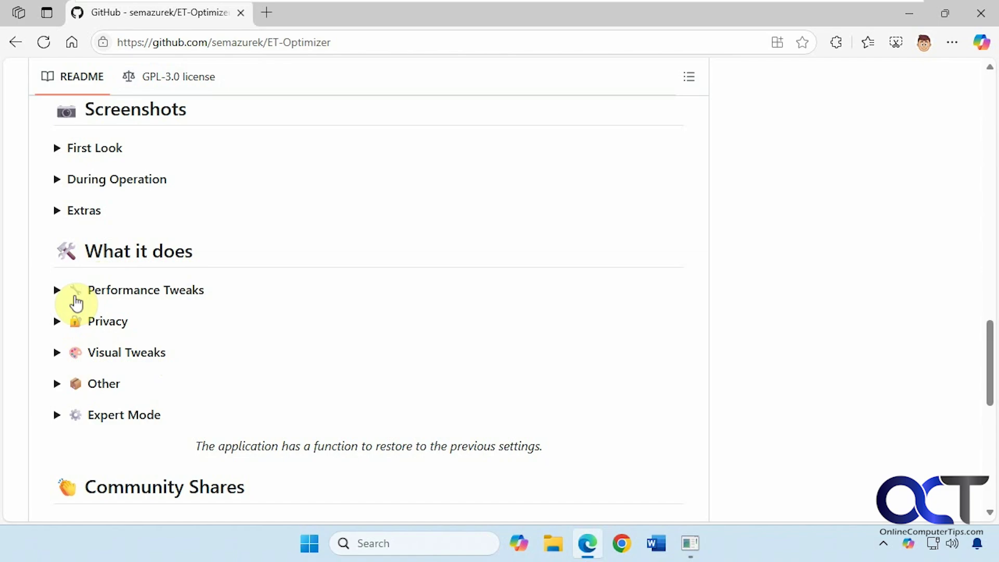
left_click(57, 291)
scroll(142, 327, "down", 7)
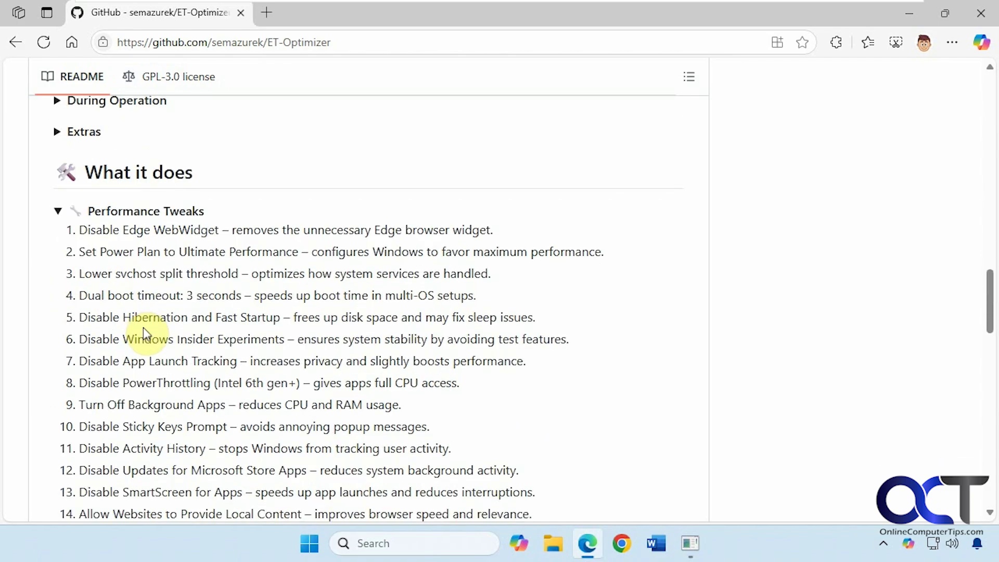
scroll(151, 336, "down", 6)
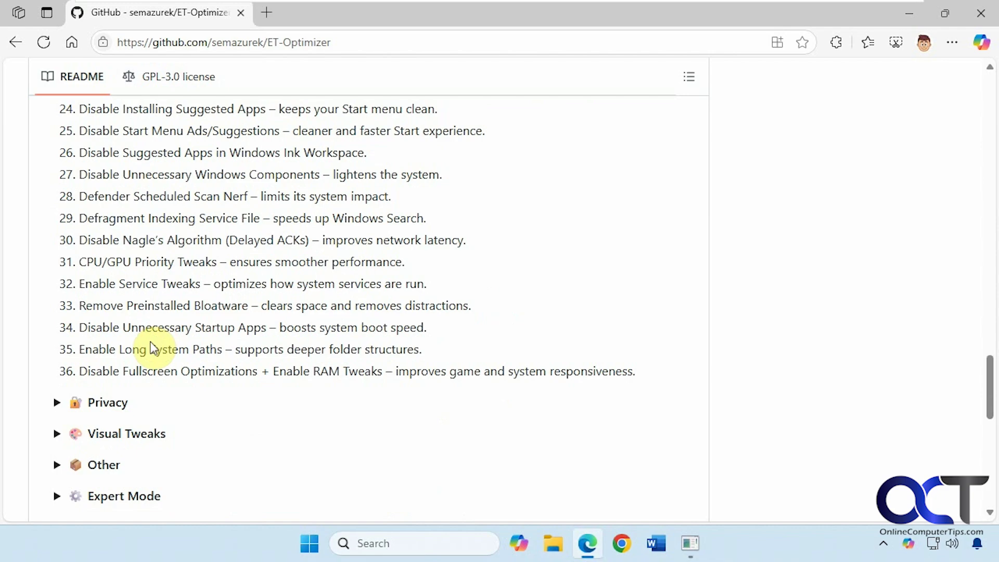
left_click(57, 403)
scroll(182, 391, "down", 6)
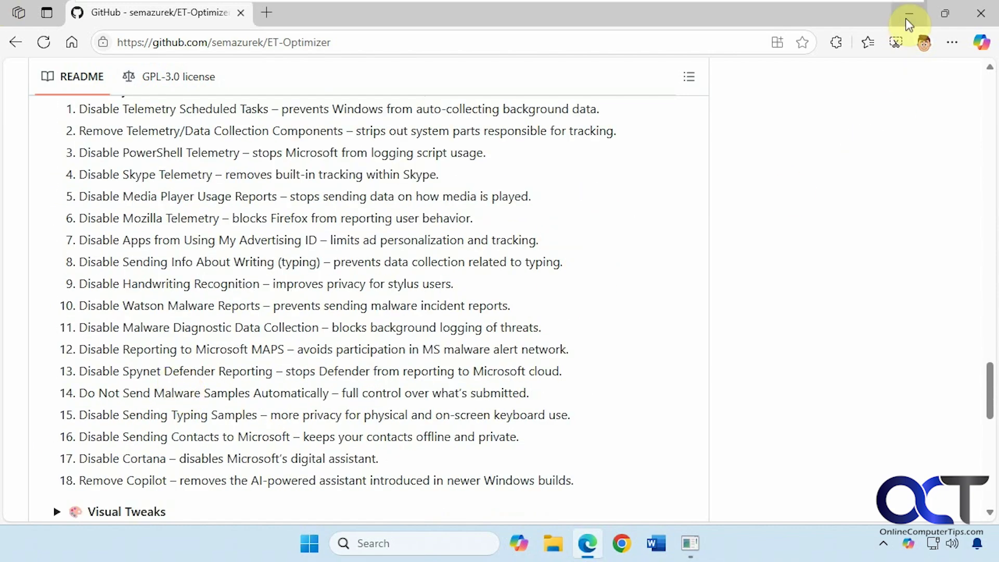
left_click(907, 21)
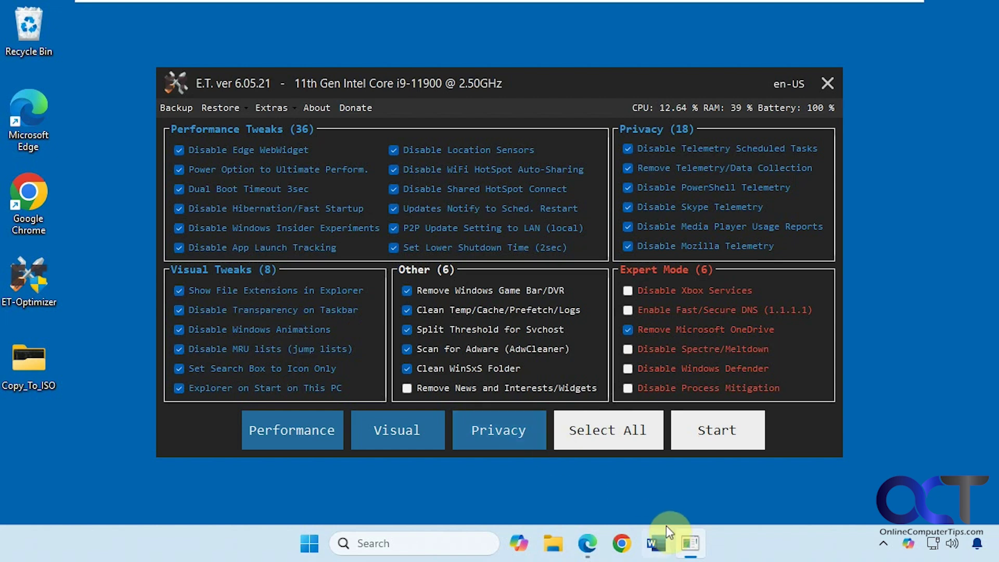
Dismiss Word's taskbar menu, then open and close a File Explorer window from the taskbar
right_click(658, 538)
left_click(822, 496)
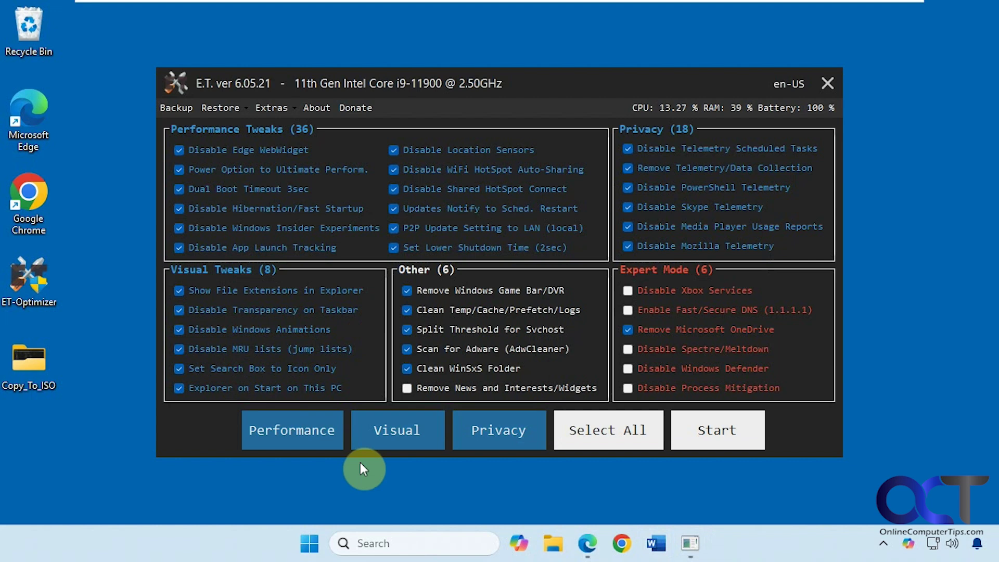
left_click(437, 489)
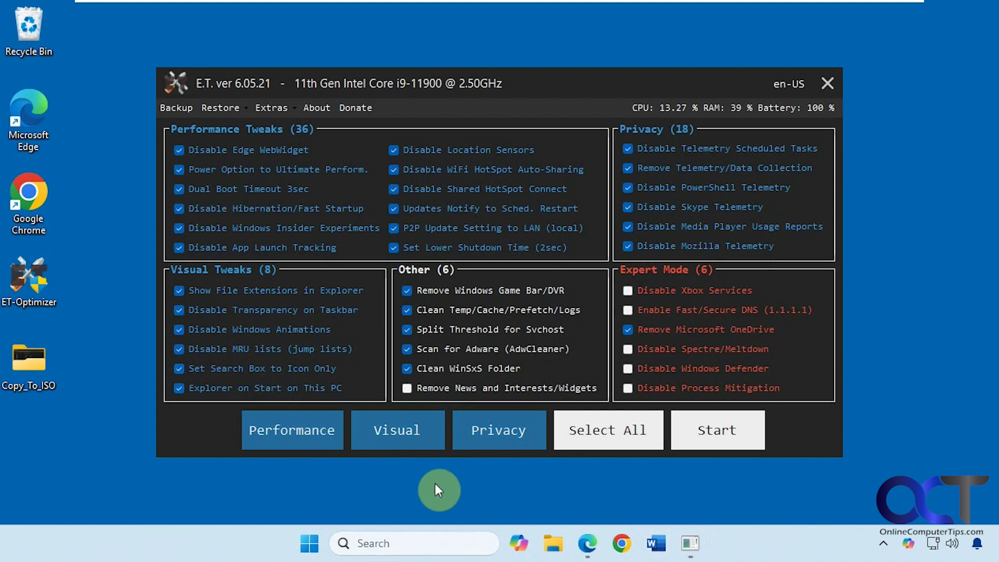
left_click(555, 542)
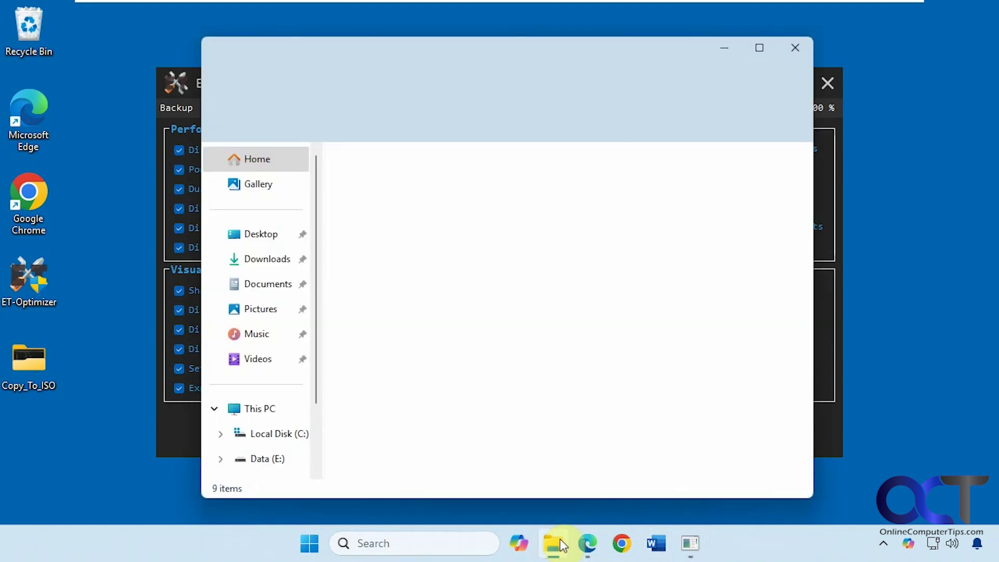
left_click(804, 53)
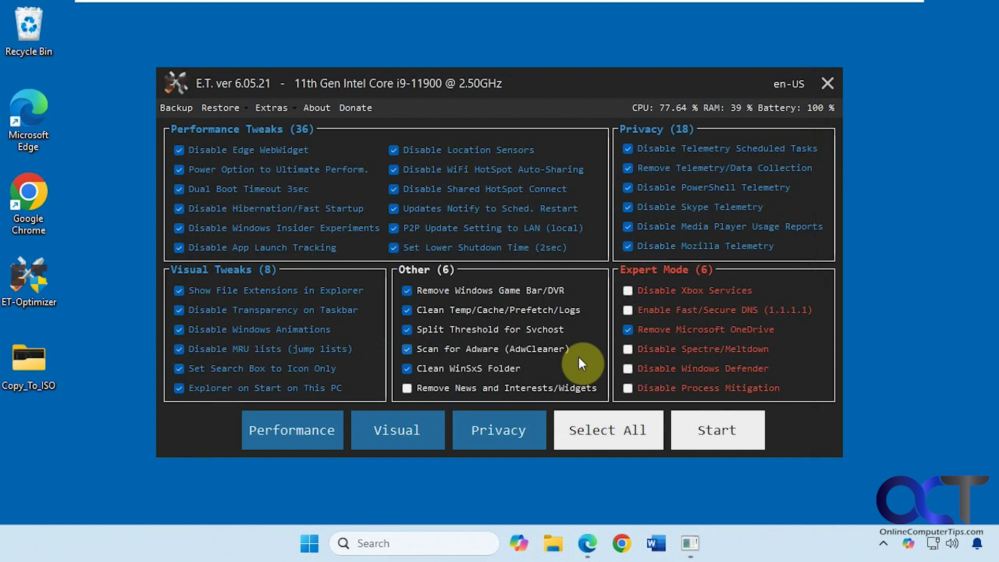
Start applying the checked tweaks and wait for the 'Everything has been done' reboot prompt
left_click(713, 431)
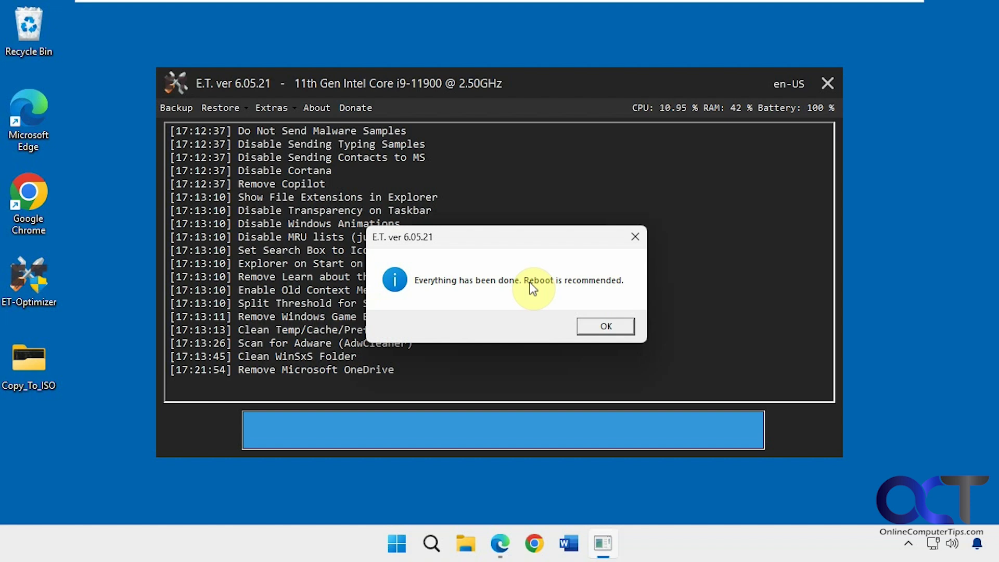
Acknowledge the completion message, browse File Explorer into C:\Program Files\7-Zip, then close it
left_click(602, 328)
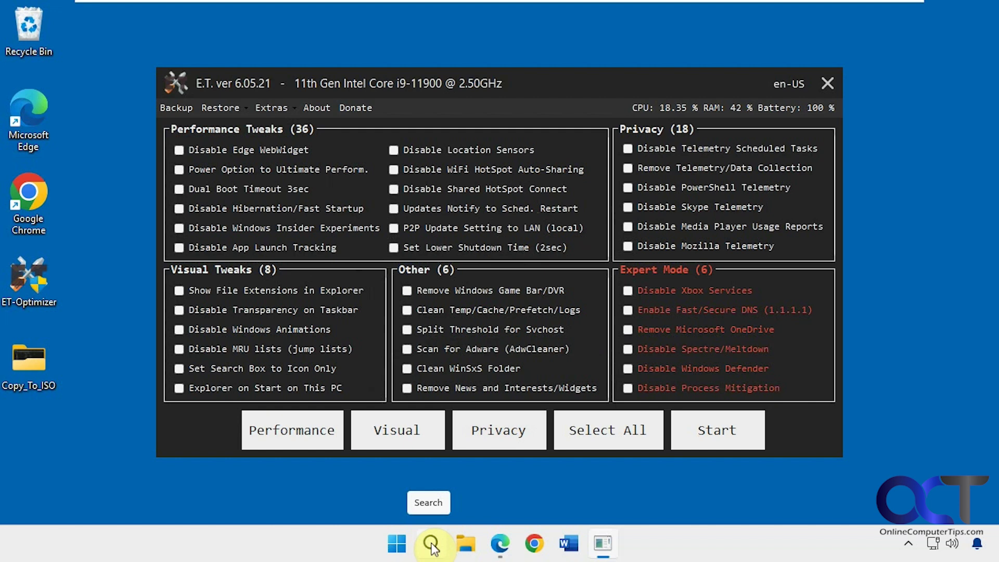
left_click(464, 543)
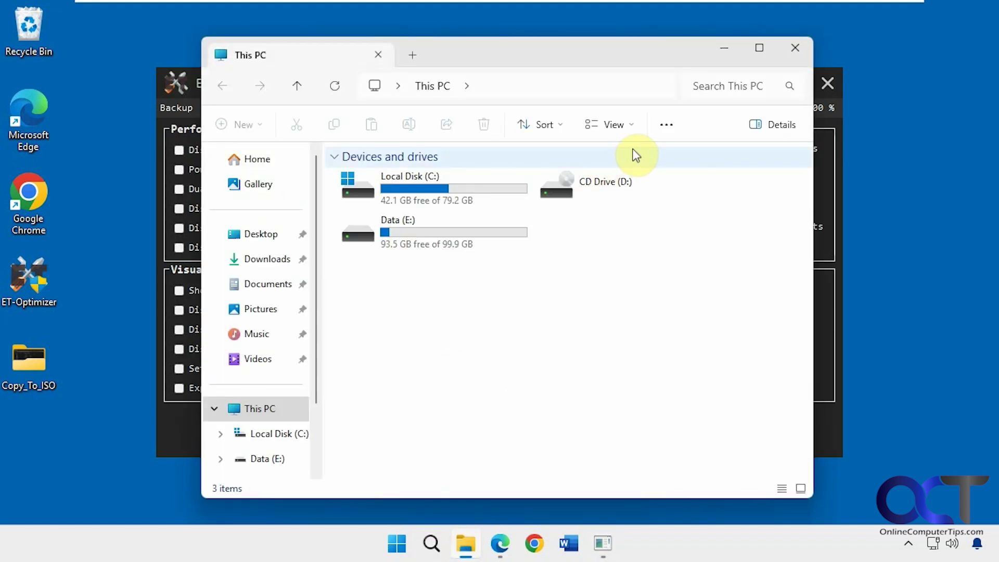
double_click(417, 187)
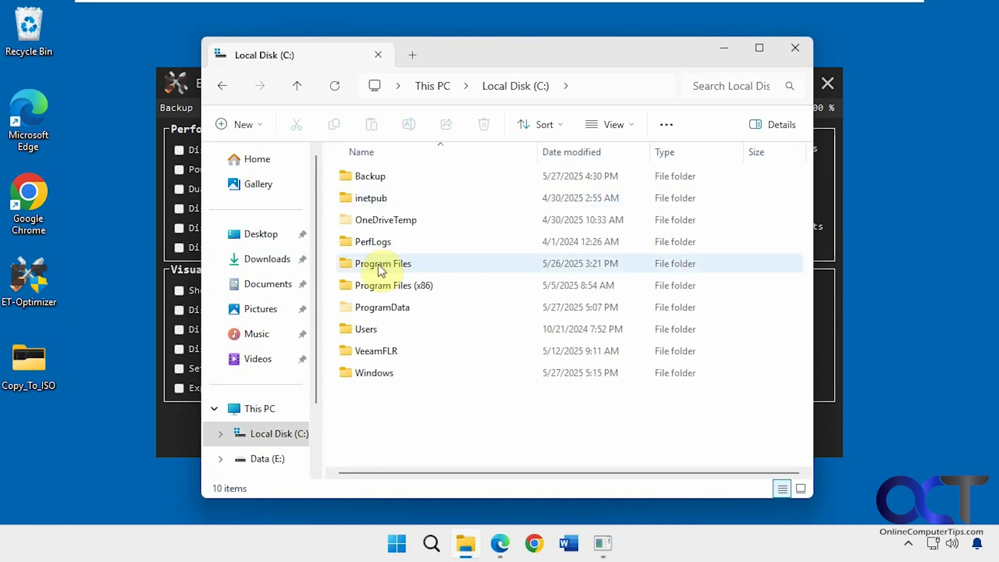
double_click(379, 265)
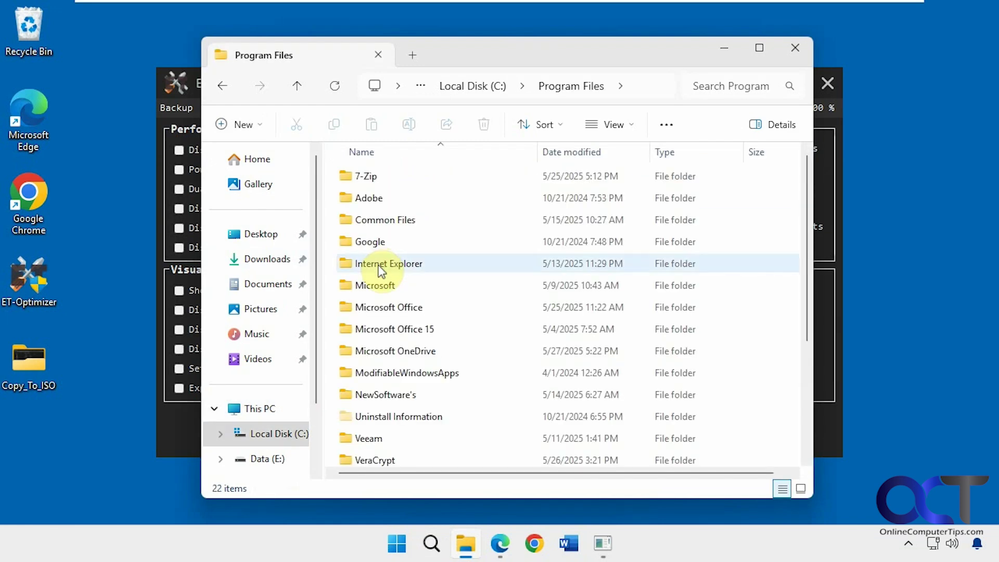
scroll(423, 373, "down", 2)
scroll(423, 374, "down", 2)
scroll(422, 392, "up", 3)
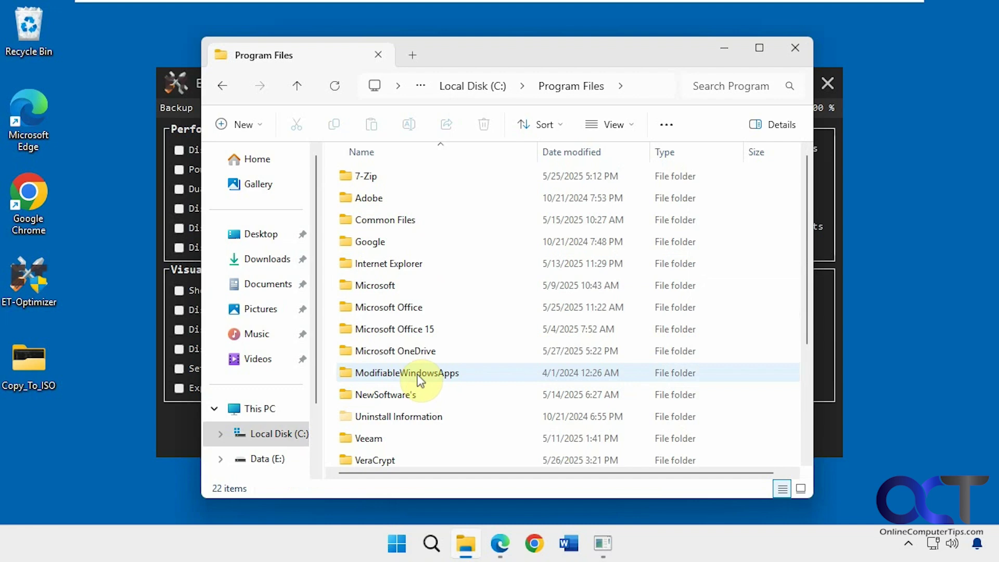
double_click(364, 176)
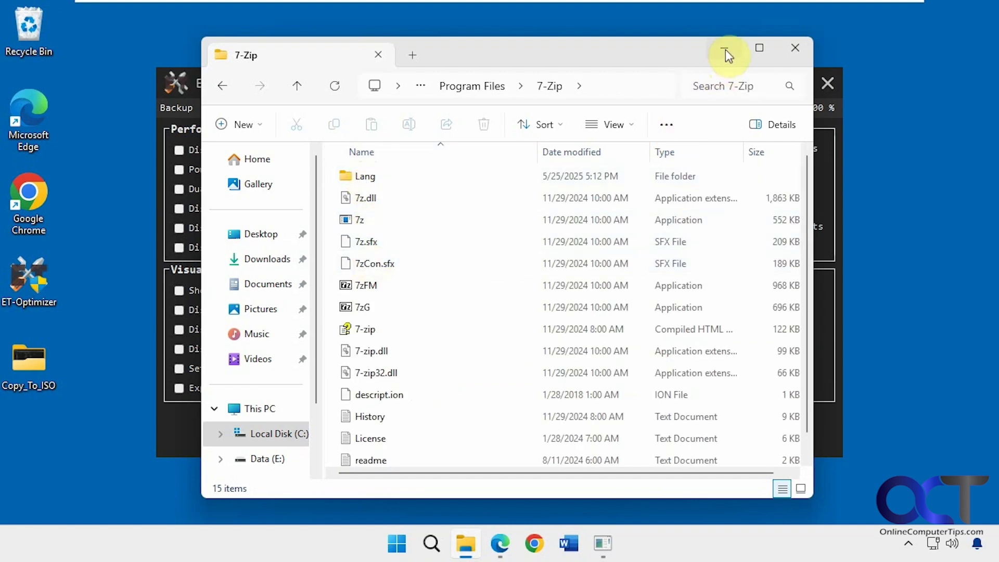
left_click(792, 49)
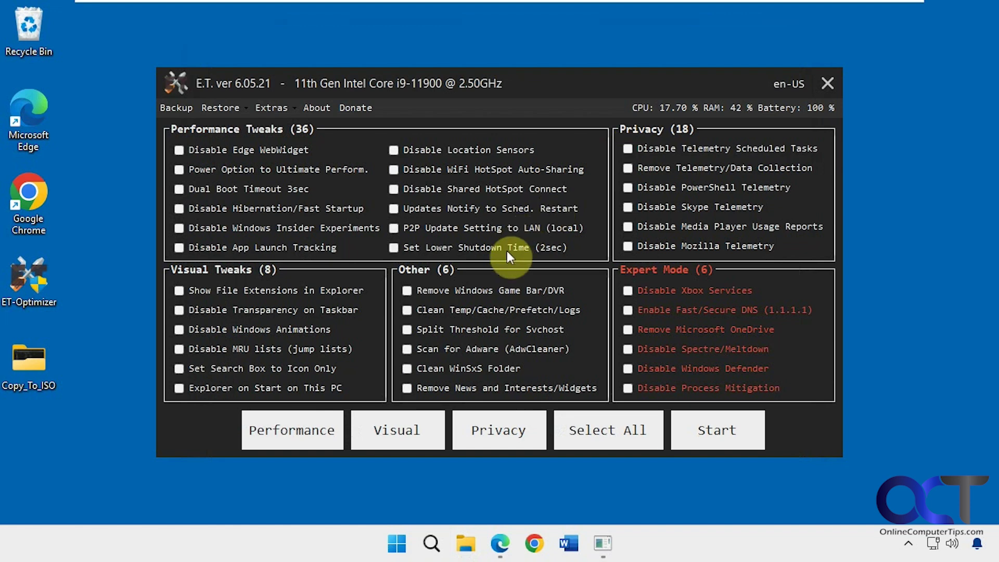
right_click(572, 549)
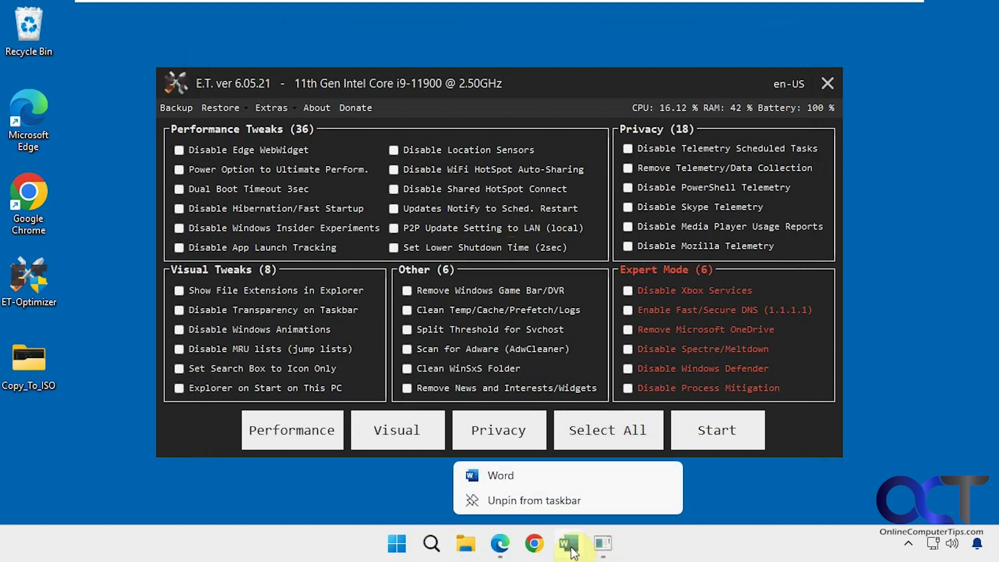
left_click(670, 547)
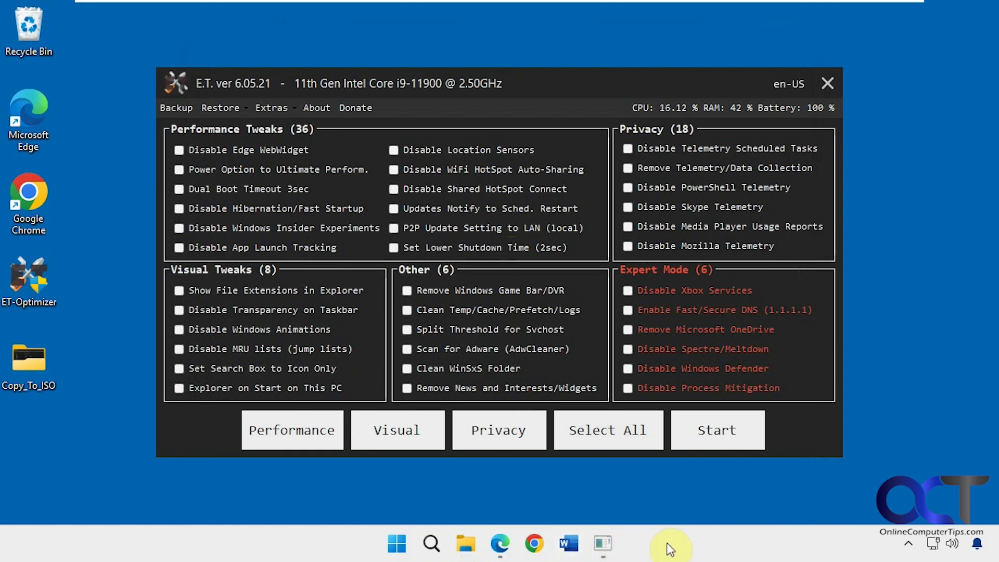
left_click(396, 543)
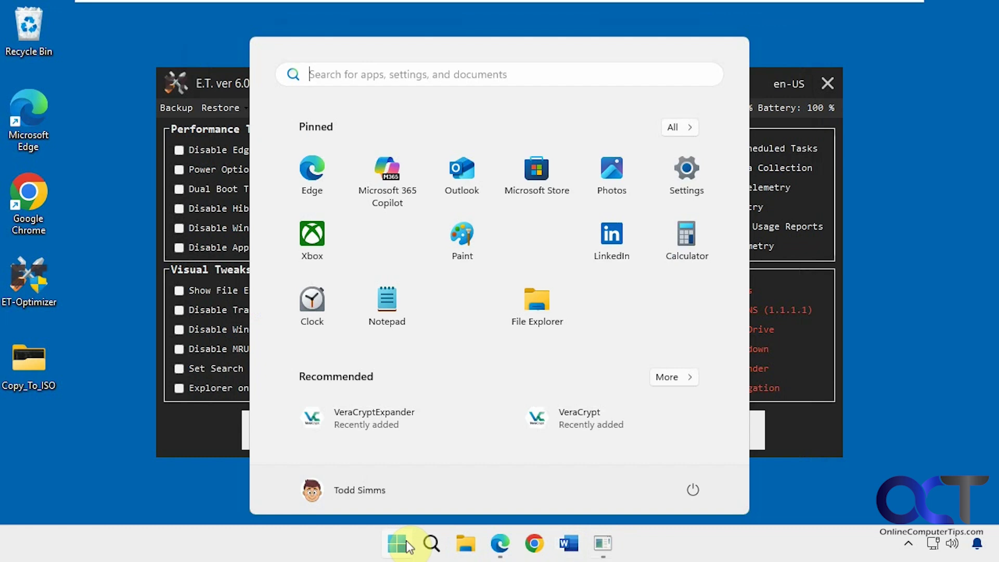
left_click(678, 130)
scroll(488, 364, "down", 5)
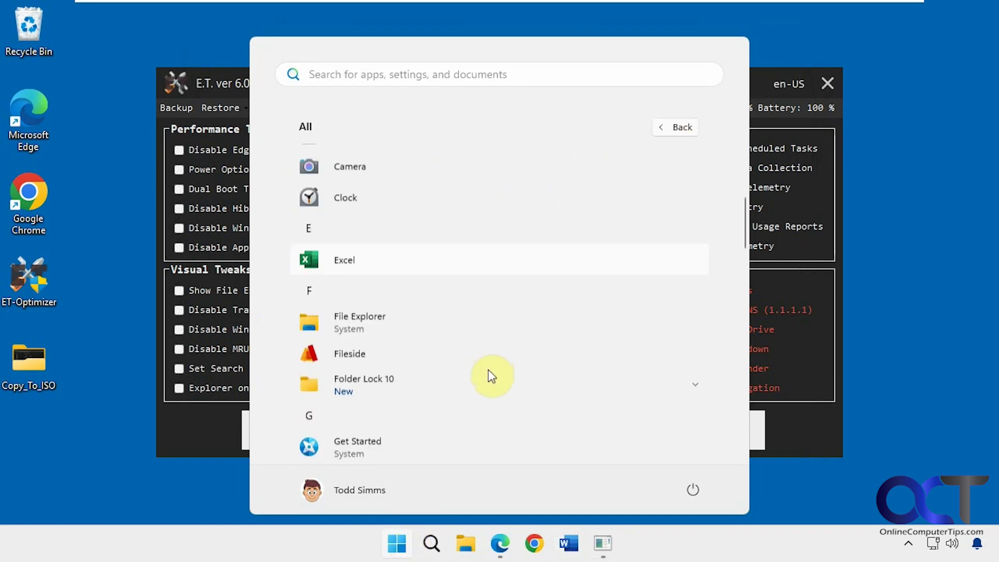
scroll(488, 374, "down", 10)
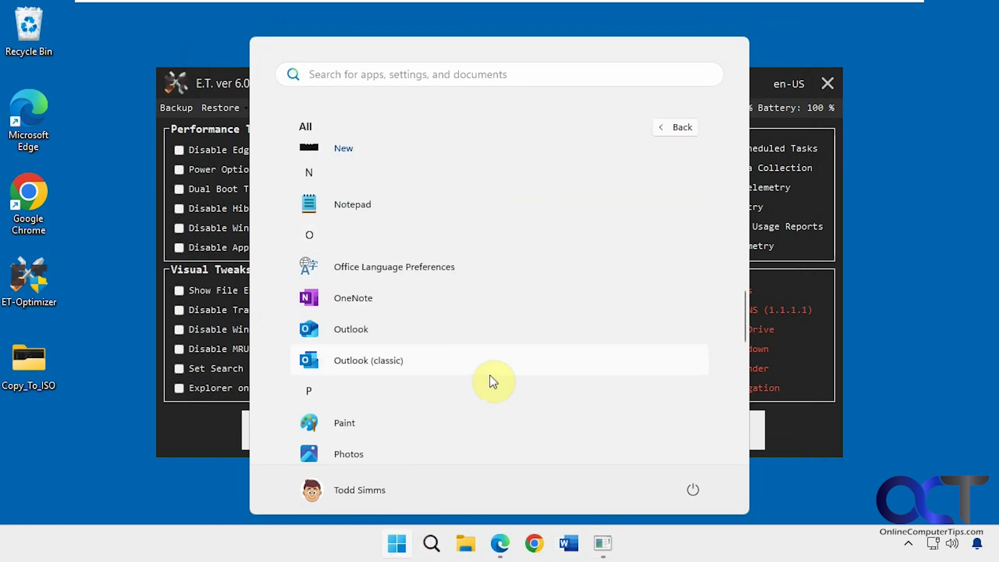
left_click(971, 254)
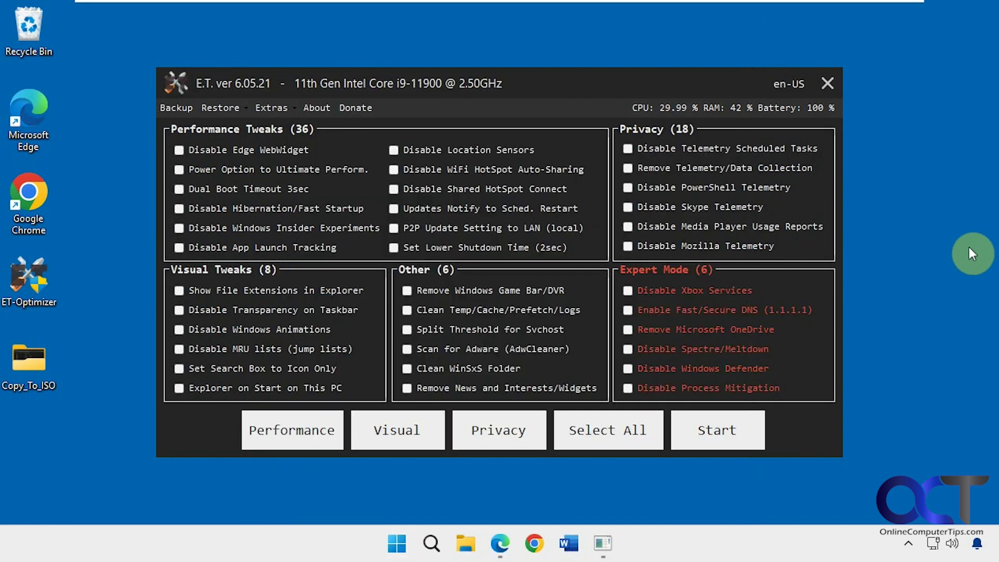